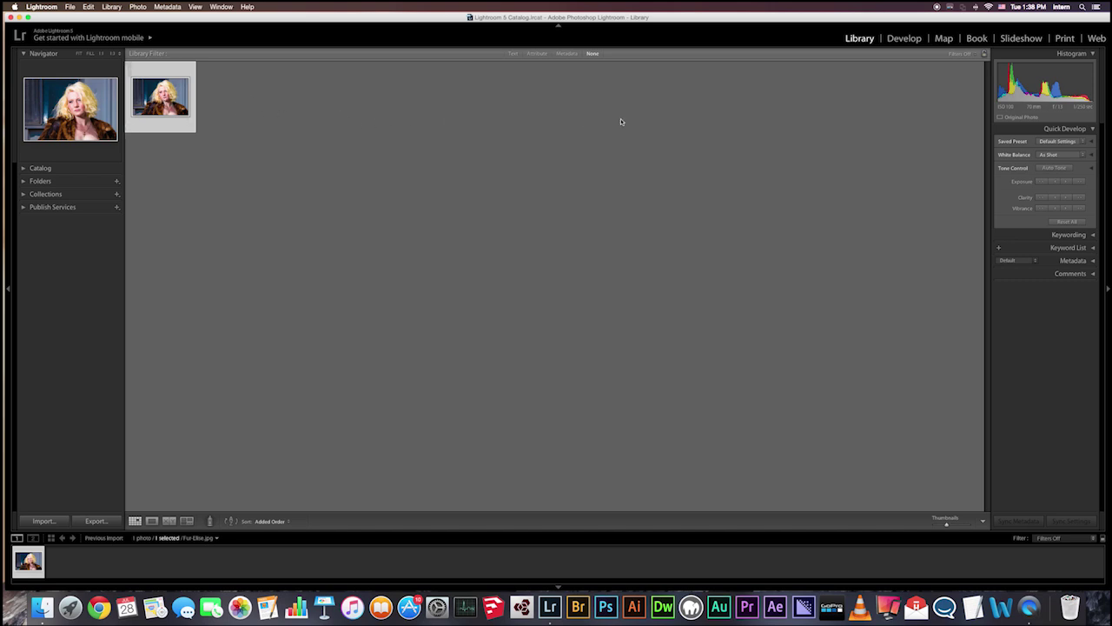
Step: Open the portrait in the Develop module and convert it to the Black & White treatment
click(904, 38)
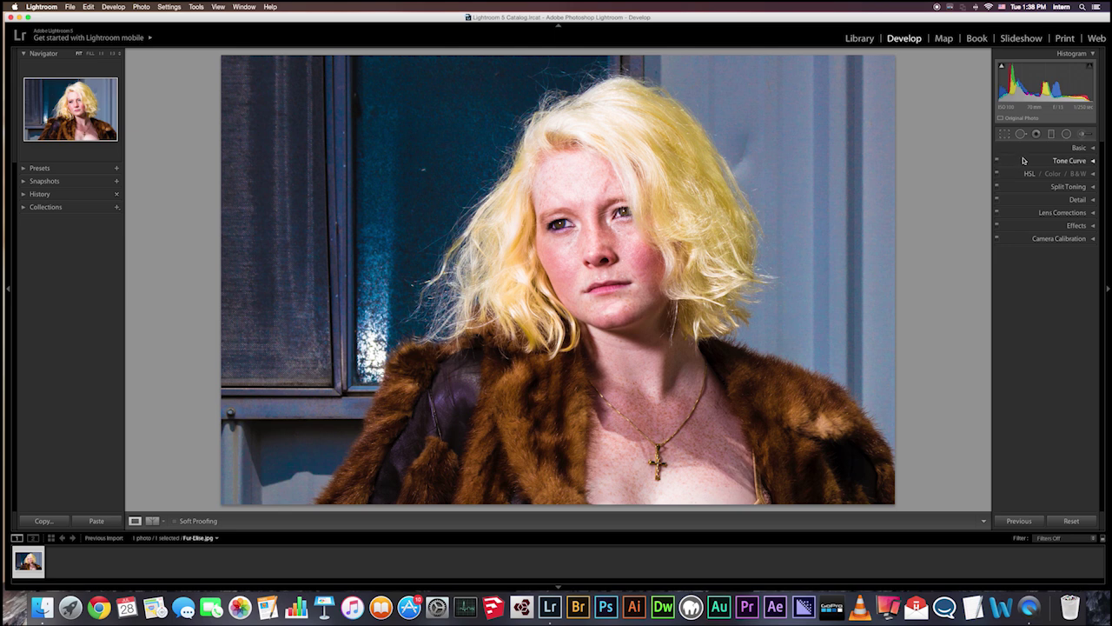
click(1090, 149)
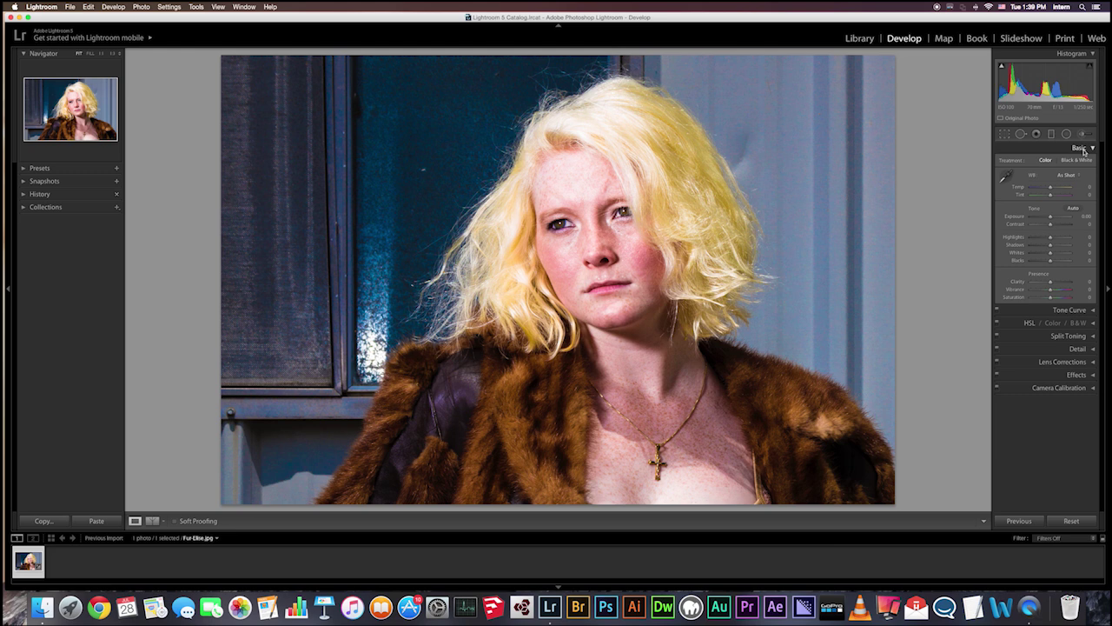
click(1078, 161)
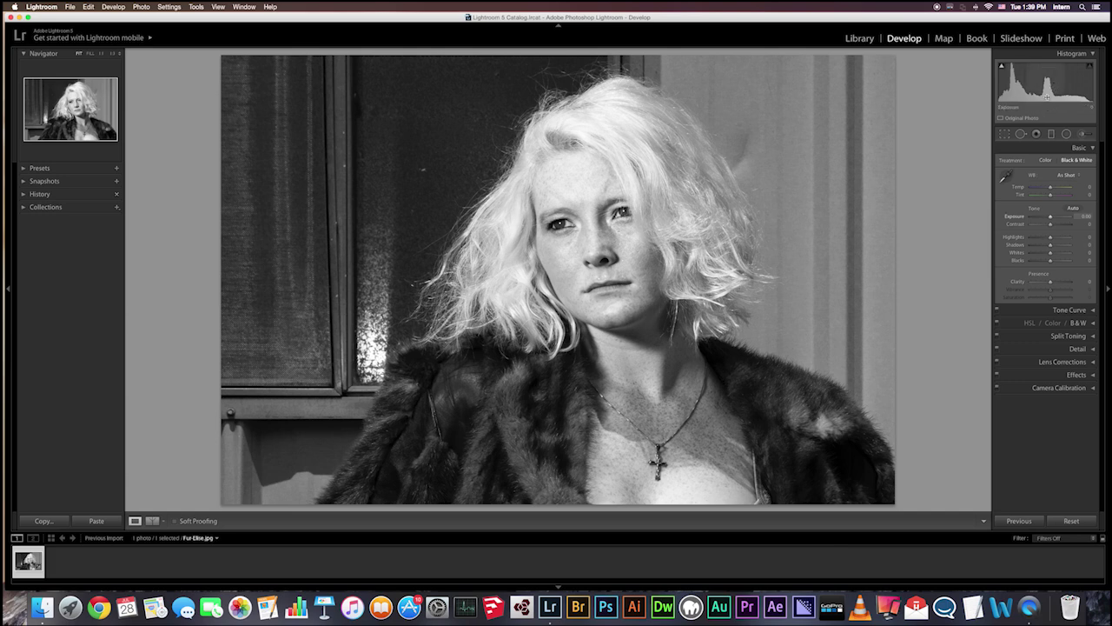
Step: Set Whites to +6, using the highlight clipping warning as a guide
mouse_move(1090, 68)
click(1051, 253)
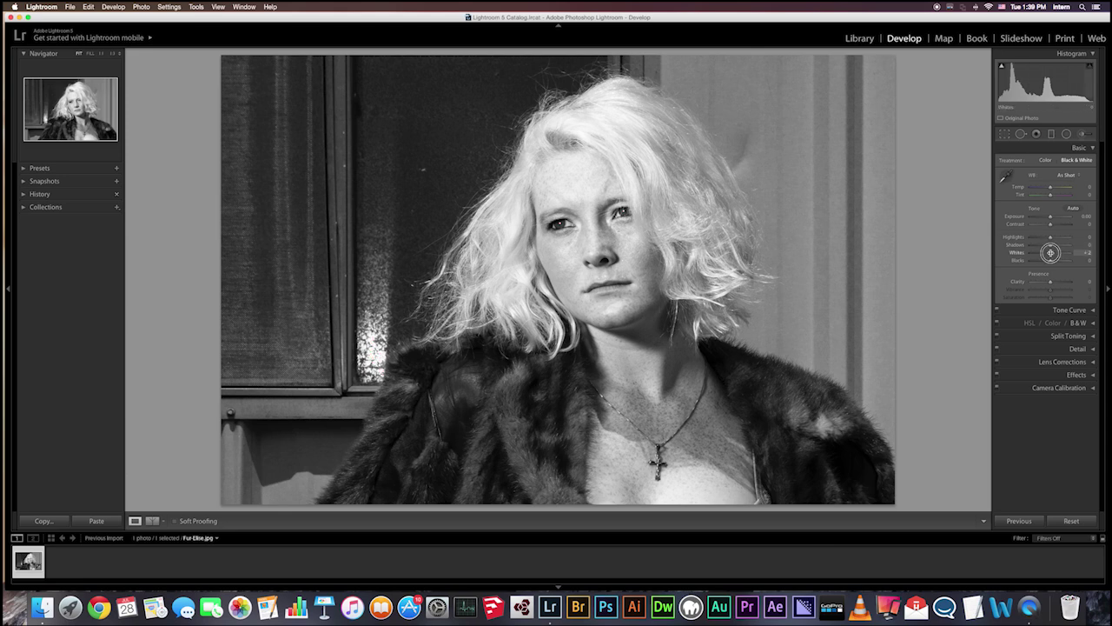
drag(1051, 253, 1055, 253)
click(1091, 67)
click(1054, 253)
drag(1054, 253, 1050, 253)
drag(1050, 253, 1053, 253)
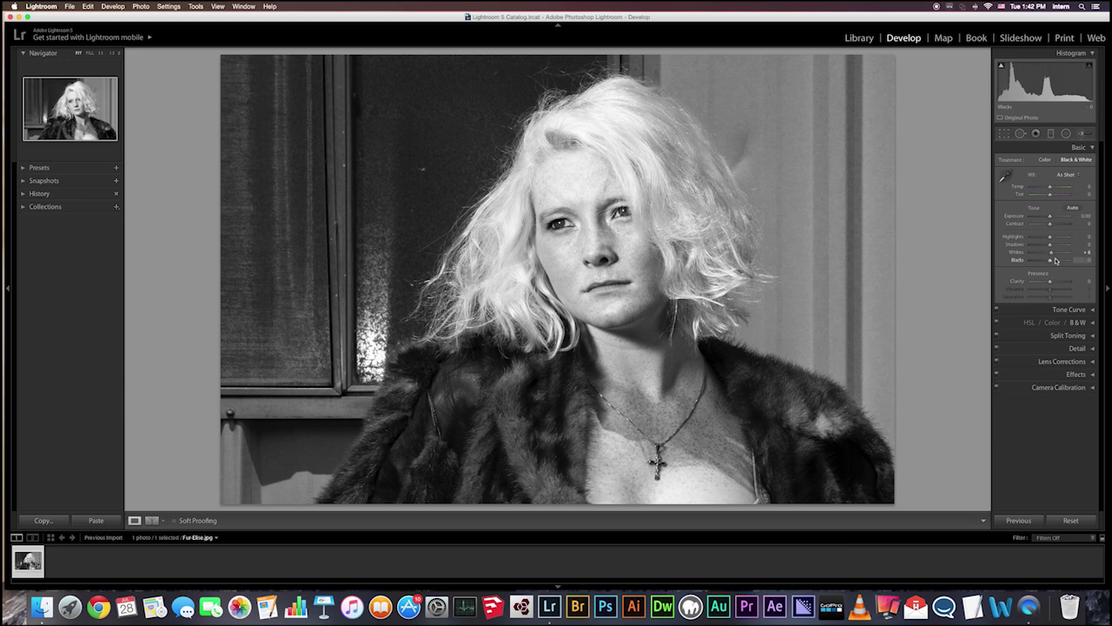
Step: Lower Blacks to −31, using the shadow clipping warning as a guide
drag(1051, 261, 1052, 261)
drag(1050, 260, 1045, 264)
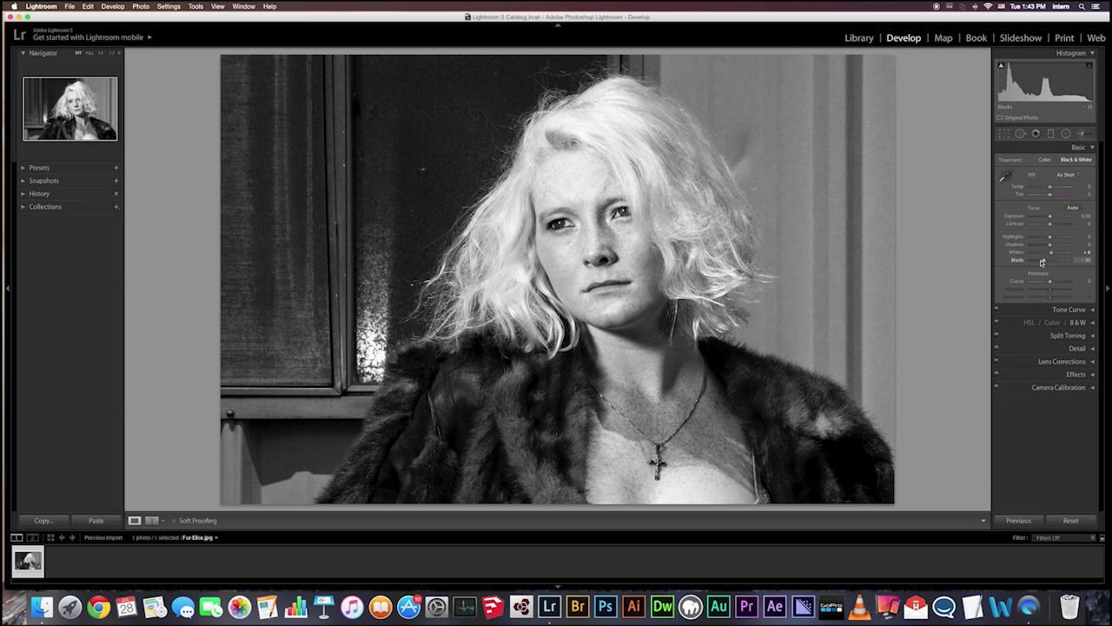
click(1002, 68)
Step: Set Contrast to +30 and Shadows to +20
drag(1050, 225, 1057, 225)
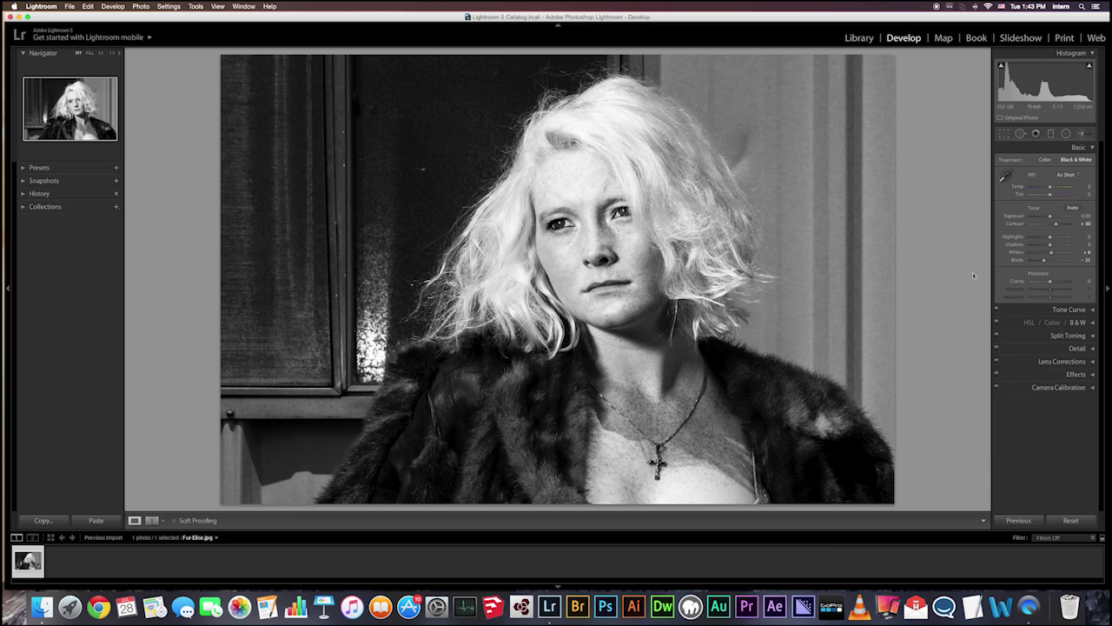
drag(1051, 247, 1054, 246)
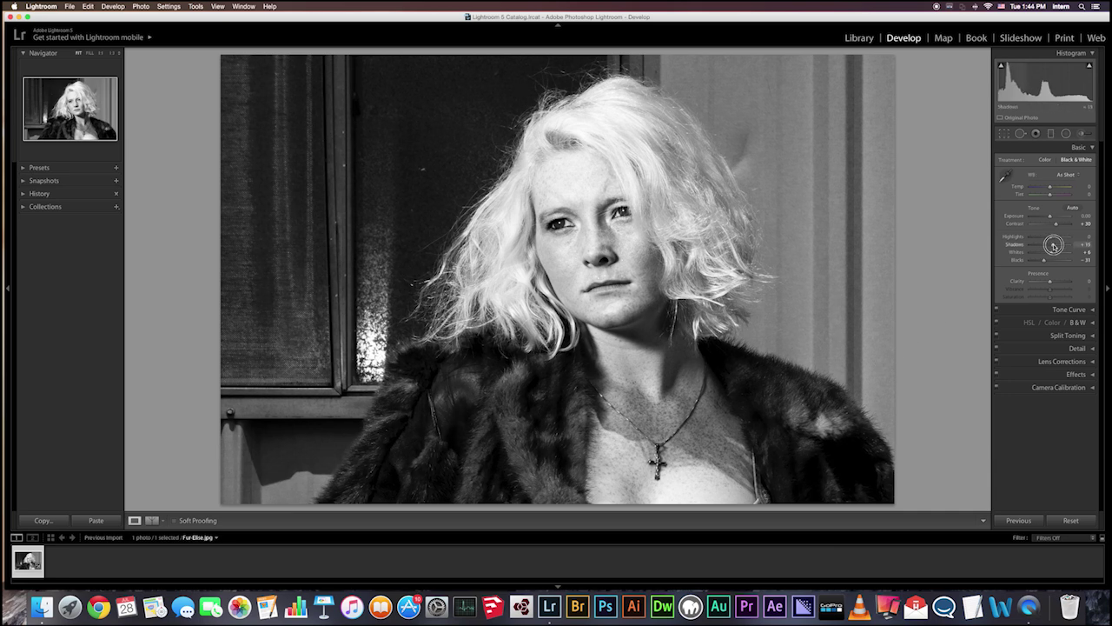
drag(1054, 246, 1055, 247)
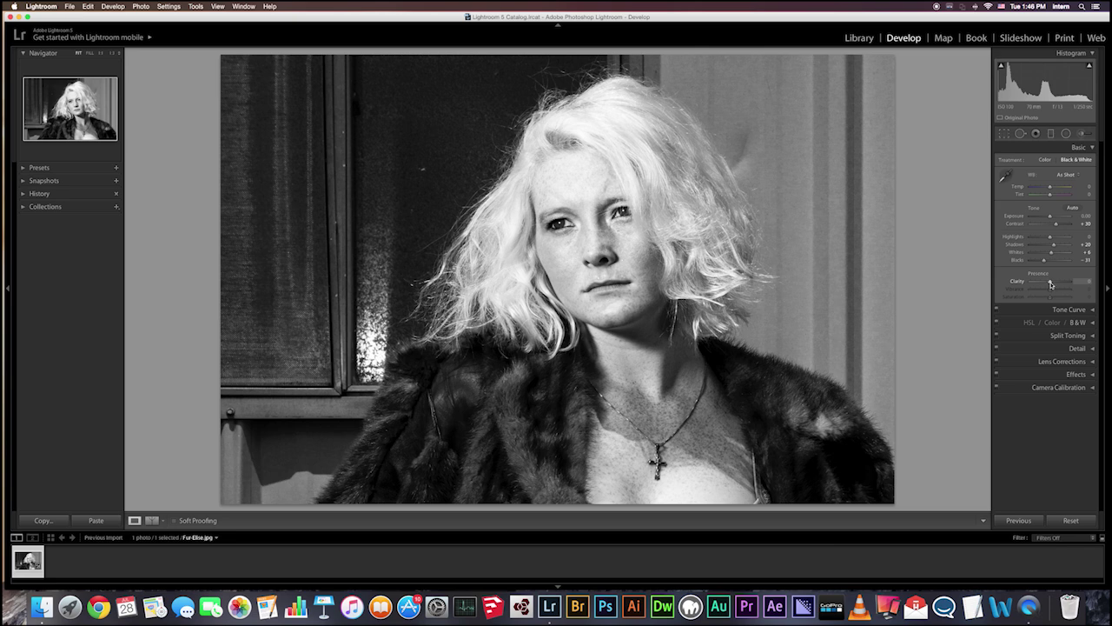
Step: Raise Clarity to +60
drag(1050, 283, 1053, 284)
drag(1052, 283, 1061, 283)
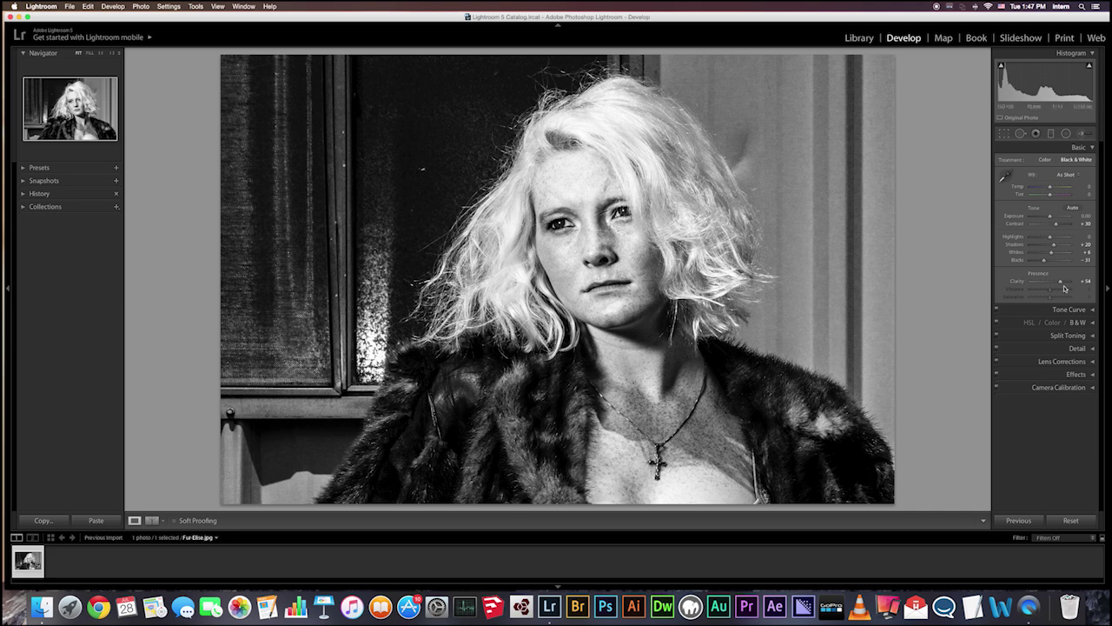
drag(1061, 283, 1062, 282)
Step: Compare the Sharpen - Faces and Sharpen - Scenic presets while viewing the Detail settings, and apply Sharpen - Faces
click(1094, 350)
drag(1056, 352, 1050, 376)
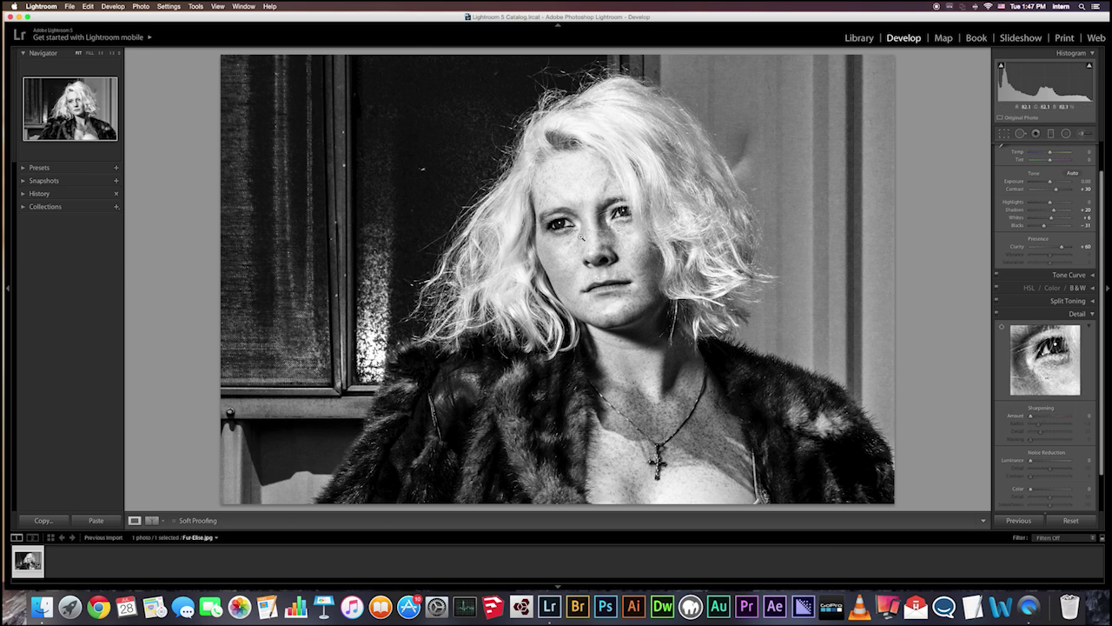
click(23, 169)
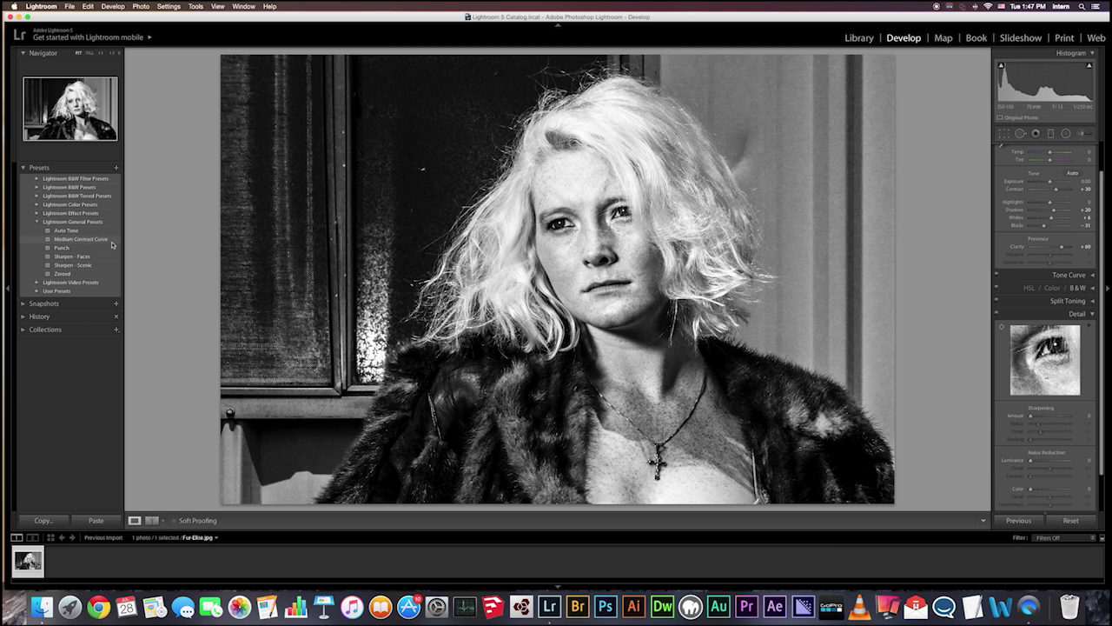
click(70, 257)
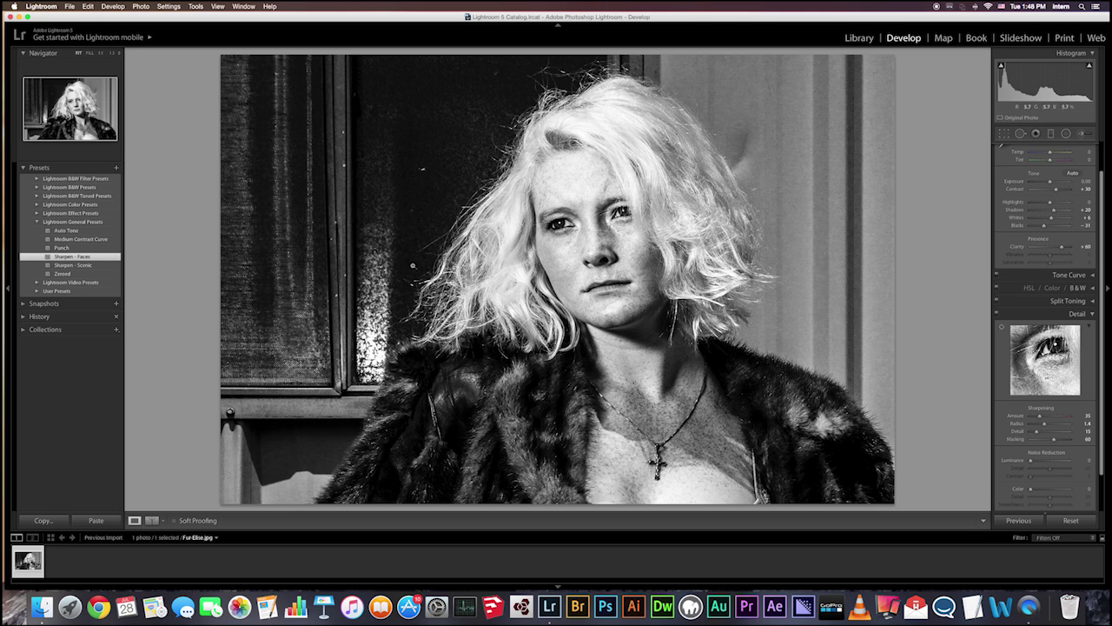
click(92, 265)
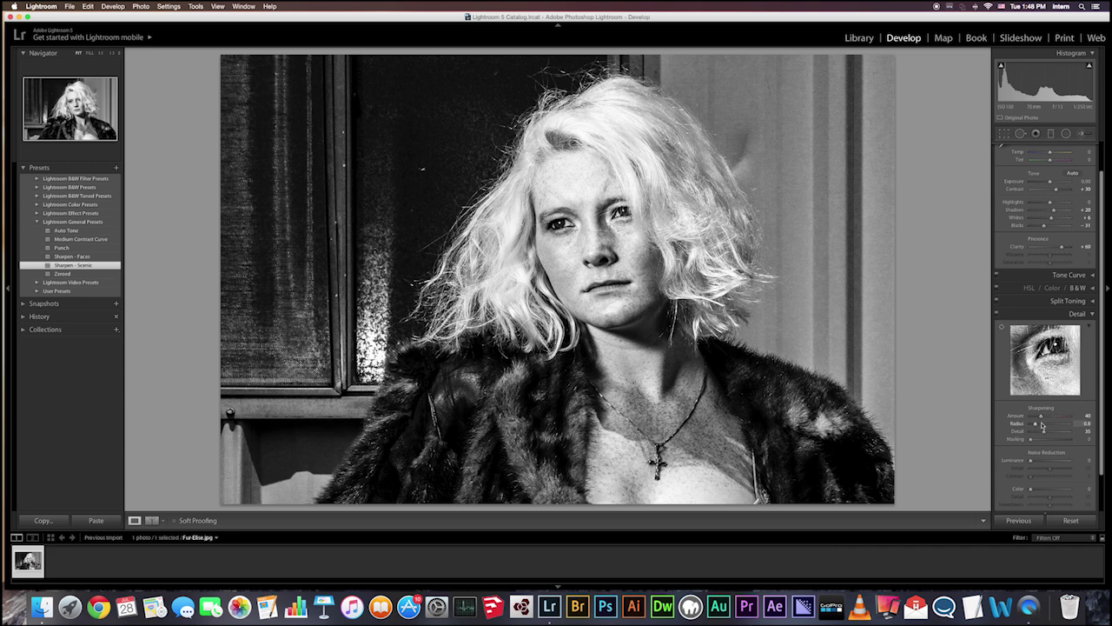
click(90, 256)
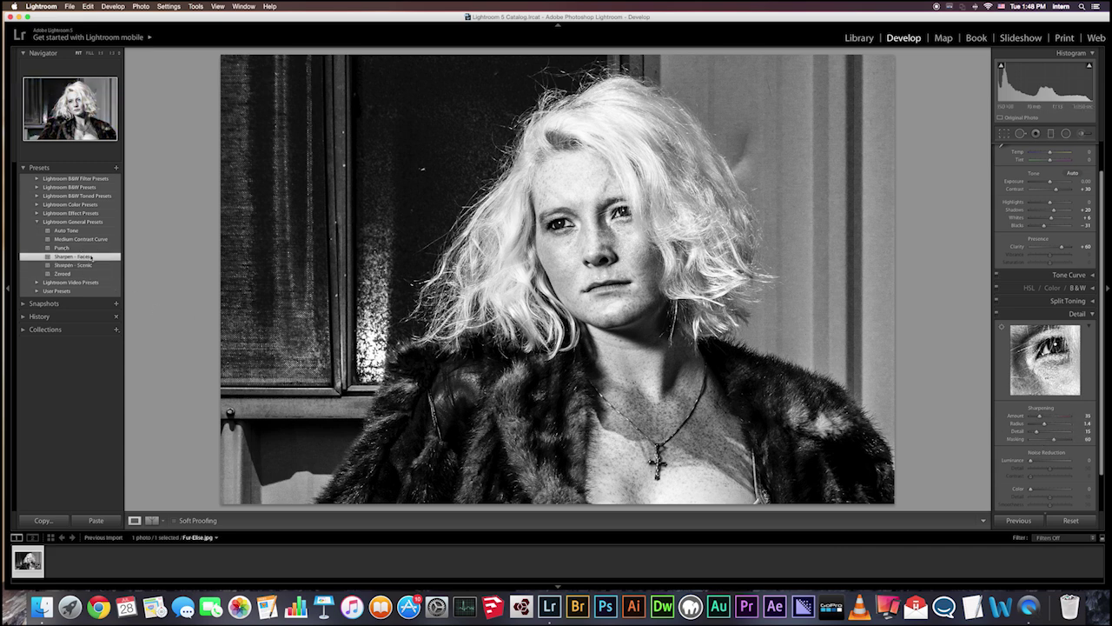
click(89, 265)
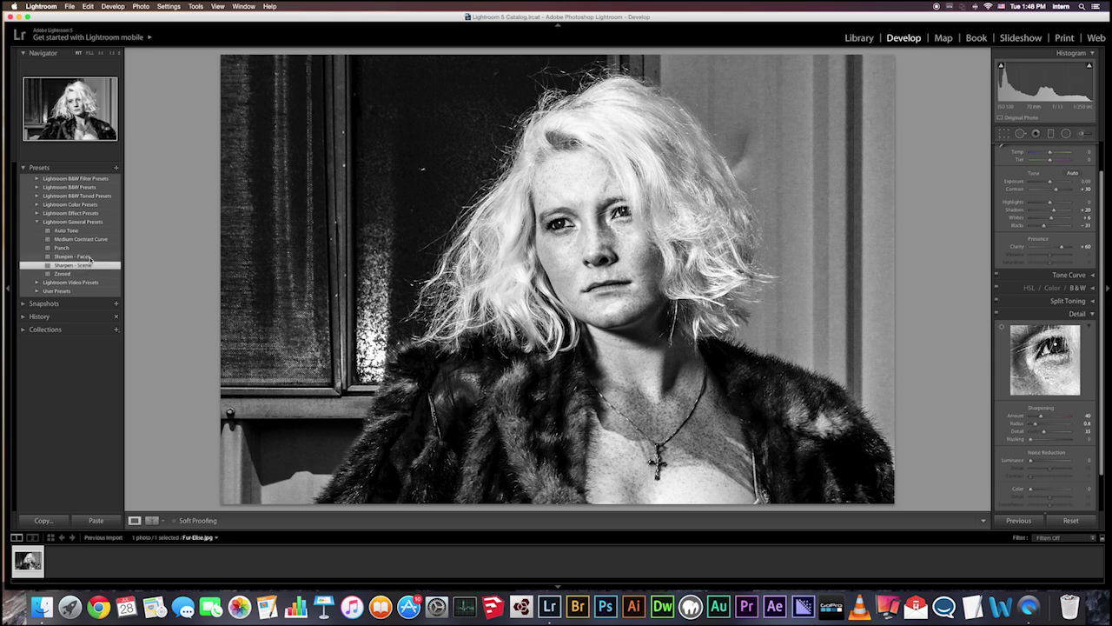
click(91, 257)
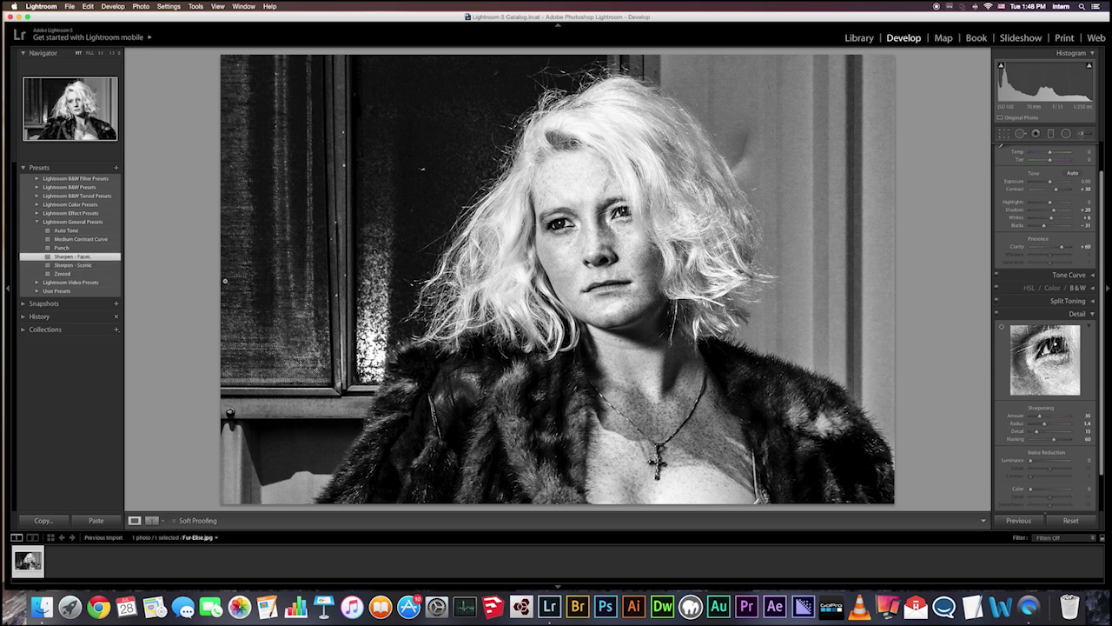
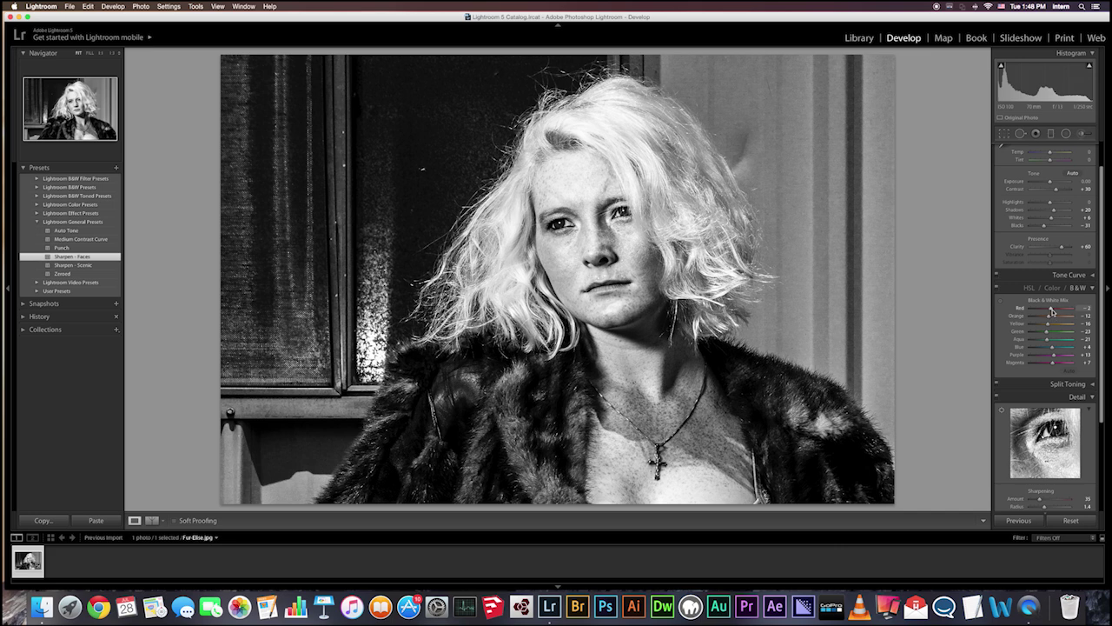
Step: In the black and white mix, set Red to −13 and darken the hair with targeted adjustment to Orange −18 and Yellow −29
click(1051, 310)
mouse_move(1052, 311)
mouse_down()
mouse_move(1070, 310)
mouse_move(1050, 310)
mouse_up()
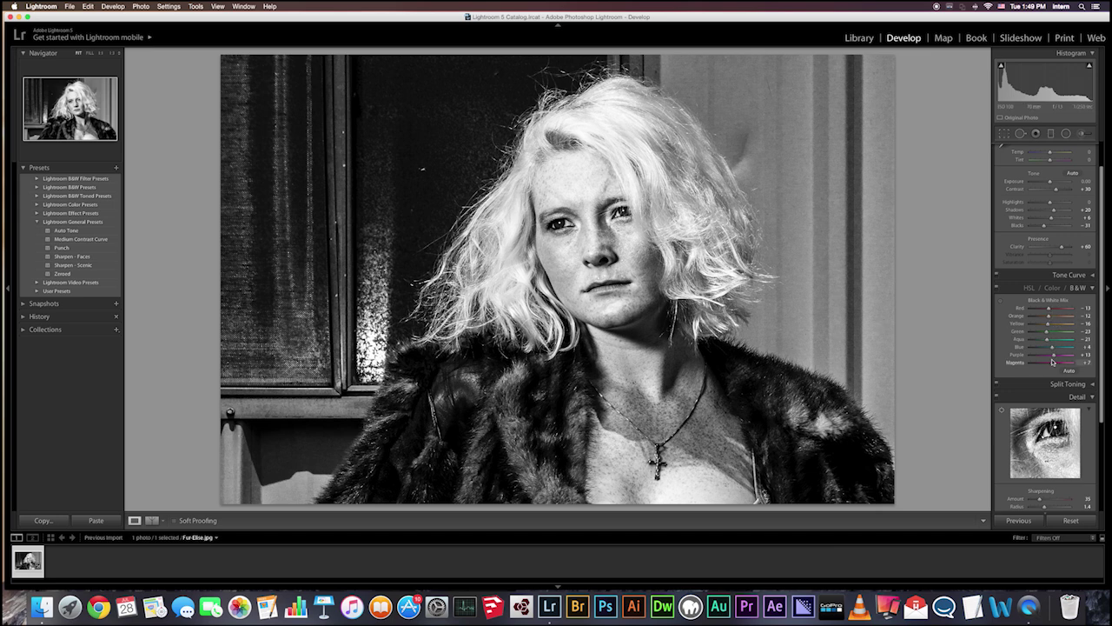
click(1000, 304)
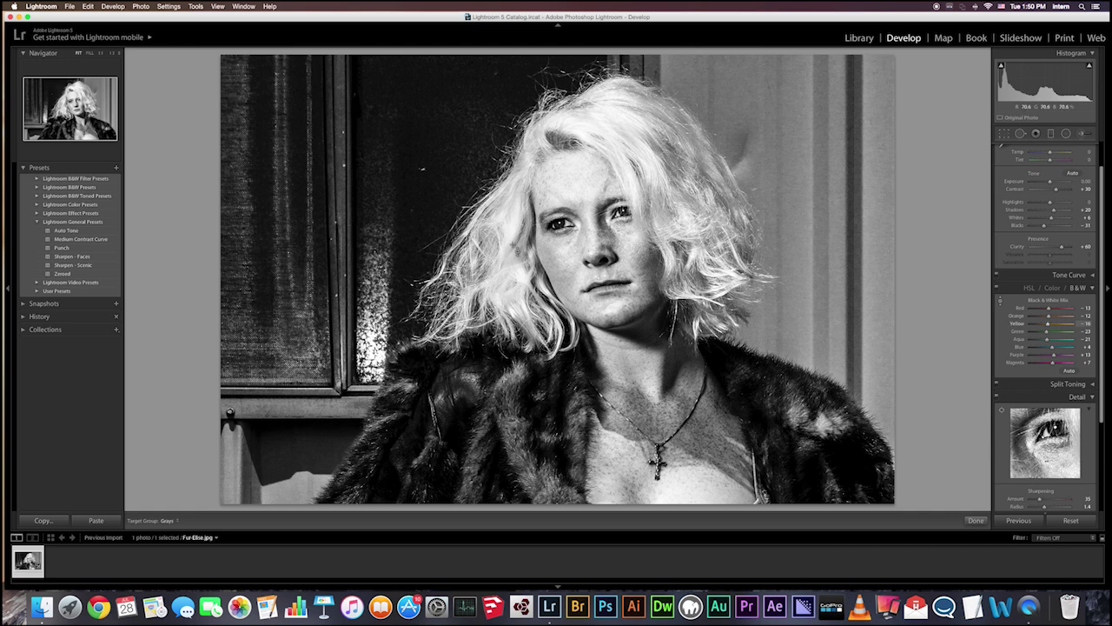
drag(514, 193, 514, 187)
mouse_move(526, 216)
mouse_down()
mouse_move(526, 249)
mouse_move(526, 217)
mouse_up()
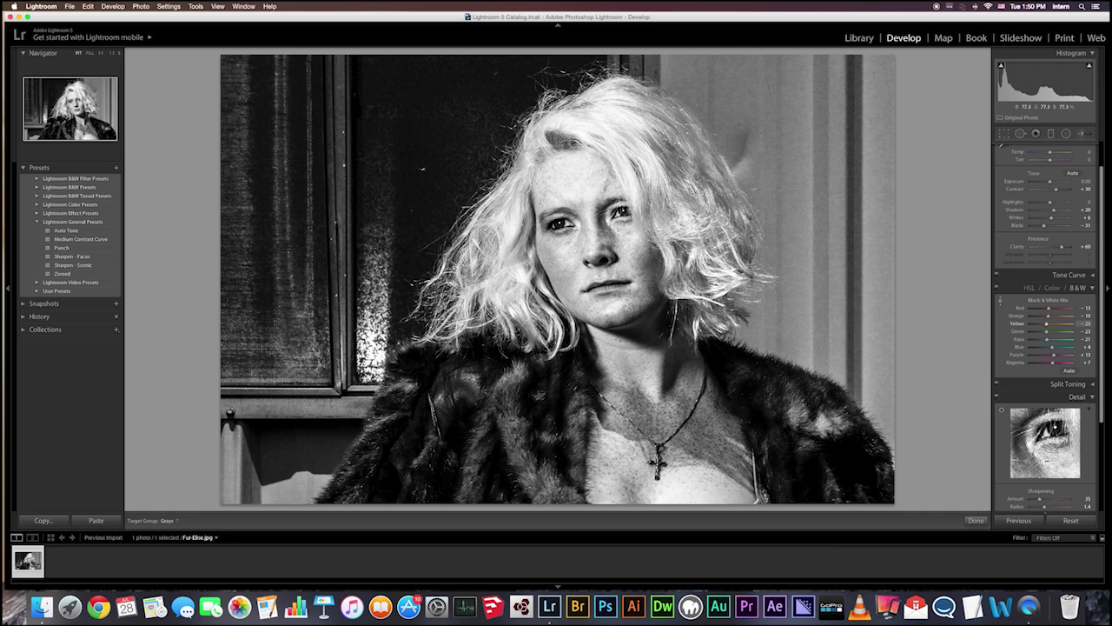
drag(527, 217, 527, 252)
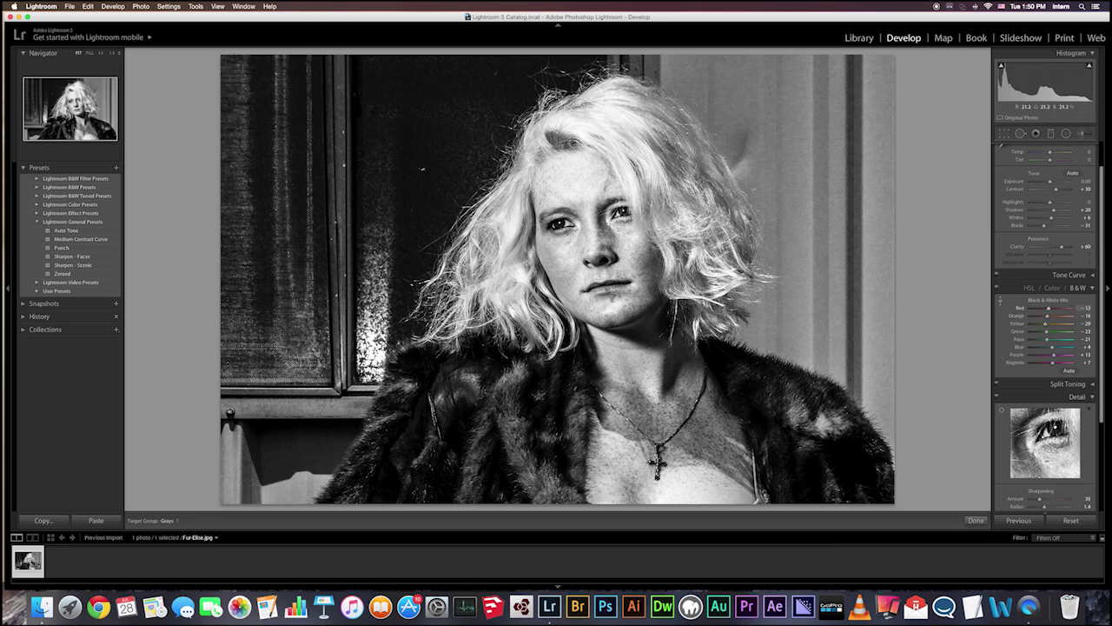
Step: Use targeted adjustment on the lips and fur coat to bring the mix to Red −11, Orange +2 and Yellow −27
mouse_move(1037, 465)
mouse_down()
mouse_move(1053, 423)
mouse_move(1029, 458)
mouse_move(1041, 452)
mouse_up()
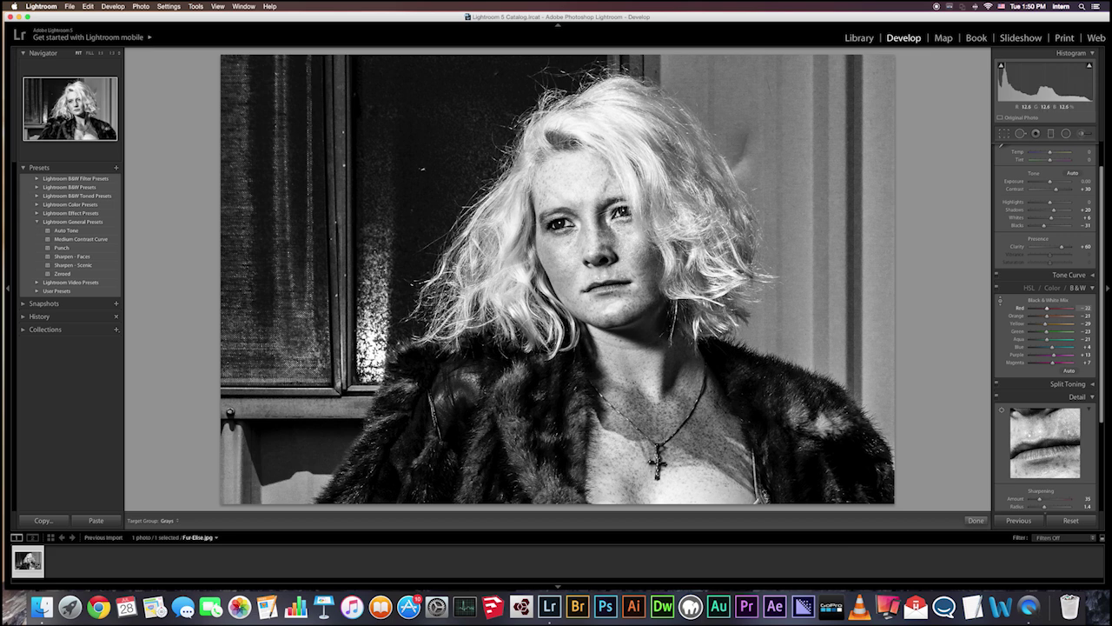
drag(511, 371, 511, 396)
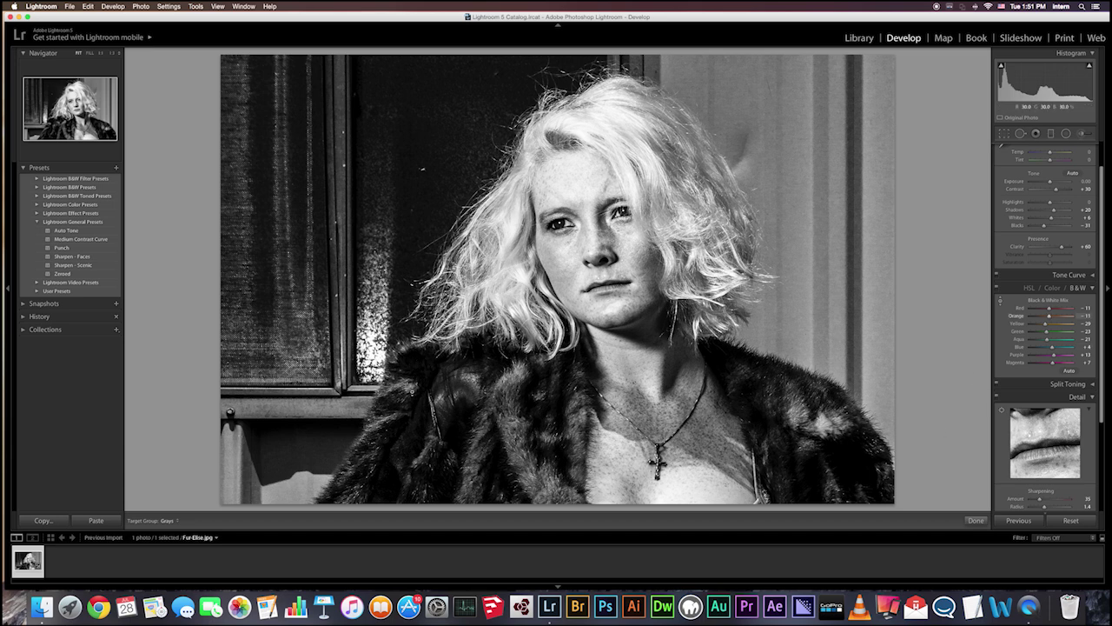
drag(411, 387, 409, 389)
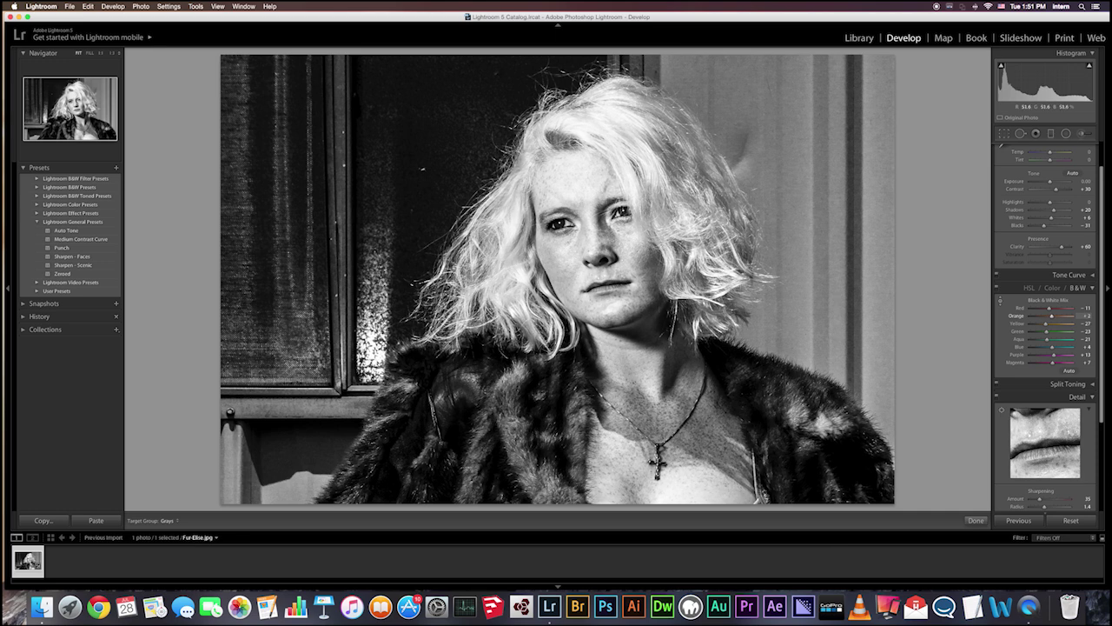
drag(410, 393, 411, 385)
drag(1080, 467, 1096, 385)
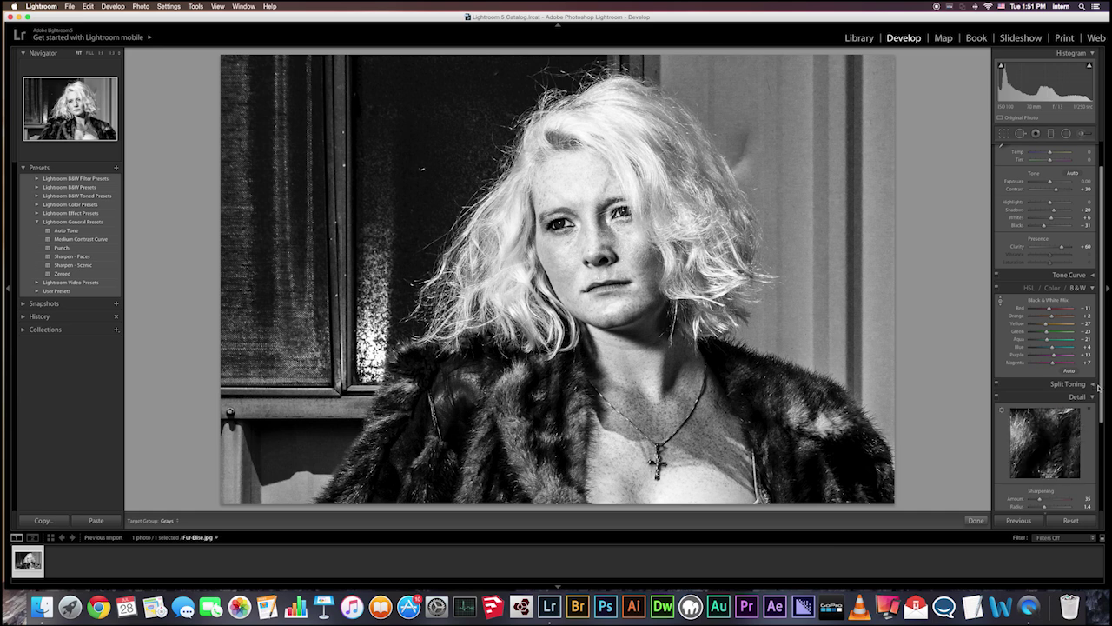
mouse_move(1055, 443)
mouse_down()
mouse_move(1052, 454)
mouse_move(1008, 443)
mouse_move(1065, 443)
mouse_up()
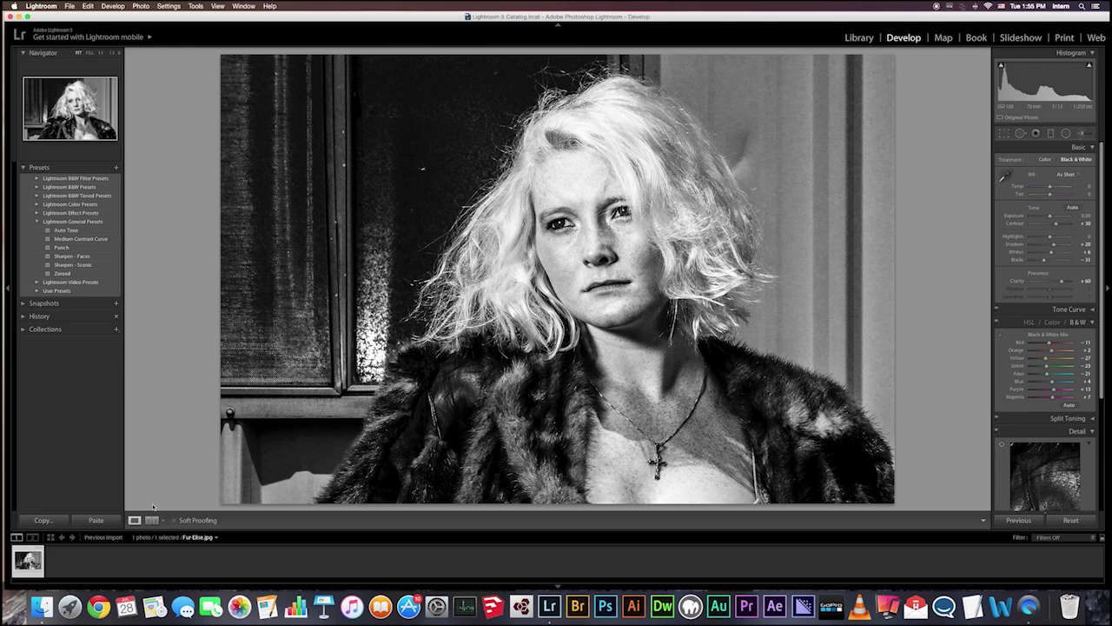
Step: Compare the color original and the black and white edit side by side, with panels hidden and lights out
click(151, 519)
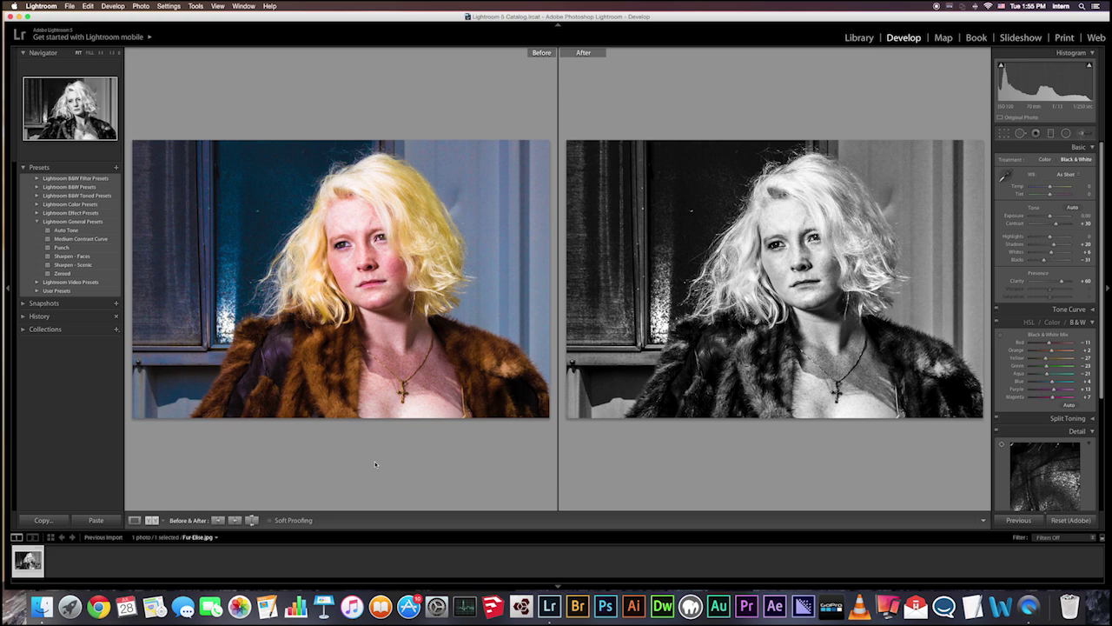
key(shift+Tab)
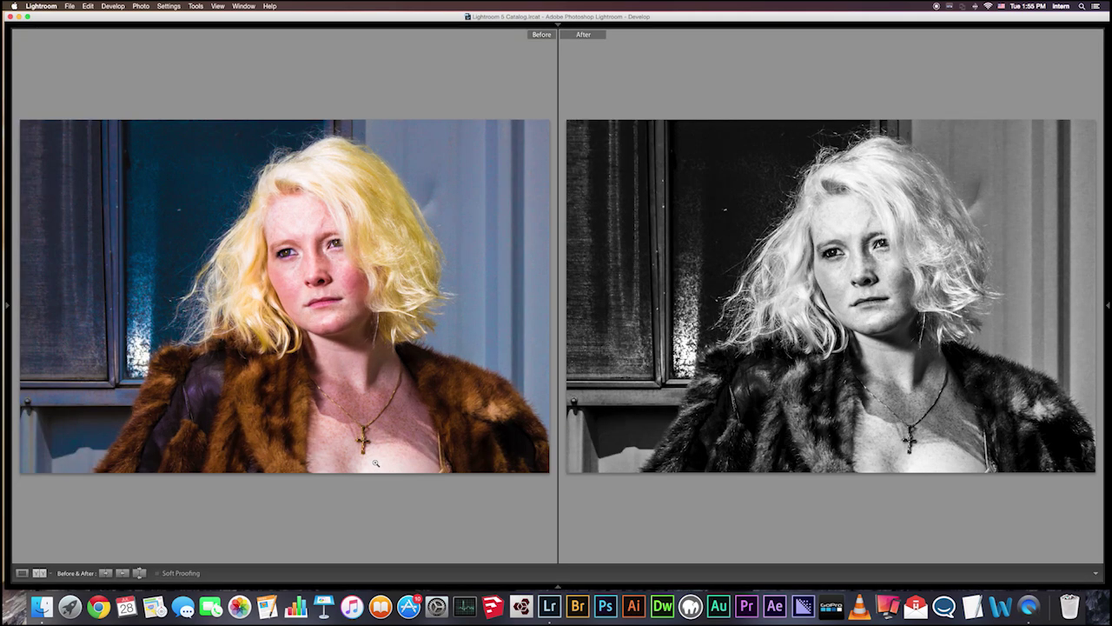
key(l)
key(l)
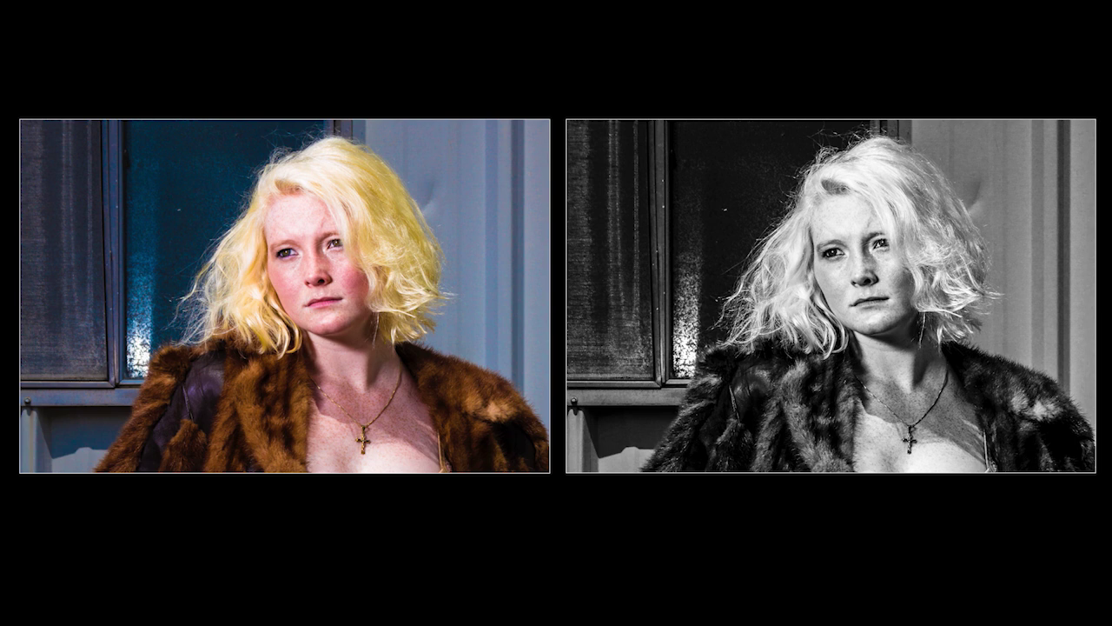